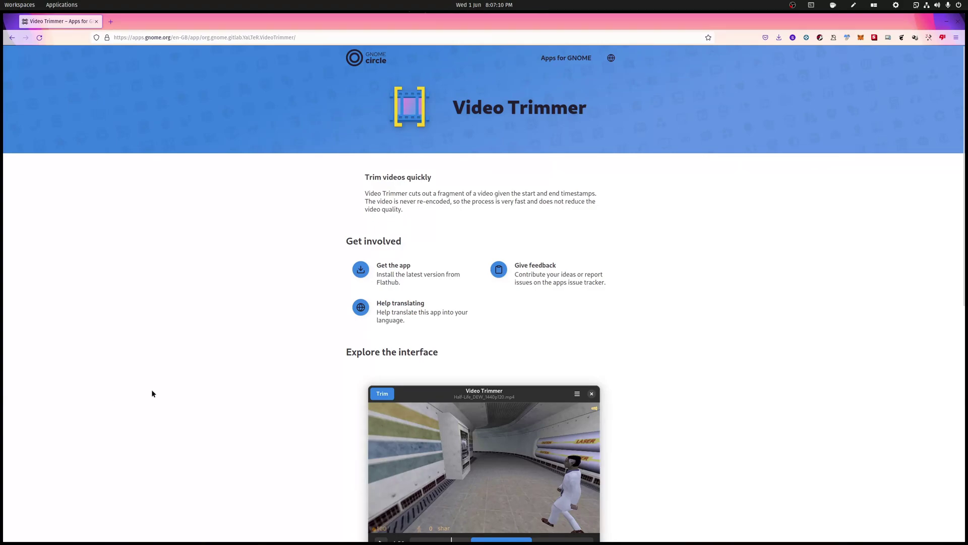
Step: Highlight and then deselect the Video Trimmer heading on its Apps for GNOME page
{"action": "left_click_drag", "start_coordinate": [461, 106], "coordinate": [584, 112]}
{"action": "left_click", "coordinate": [584, 112]}
{"action": "scroll", "coordinate": [367, 68], "scroll_direction": "down", "scroll_amount": 1}
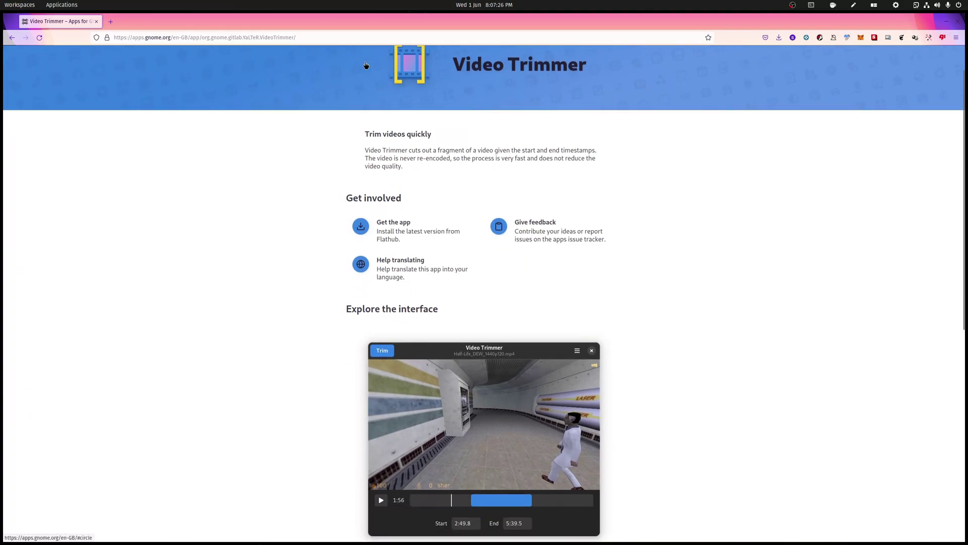
{"action": "scroll", "coordinate": [366, 65], "scroll_direction": "up", "scroll_amount": 1}
Step: Open the GNOME Circle apps list in a new tab and read through its introduction
{"action": "left_click", "coordinate": [366, 65]}
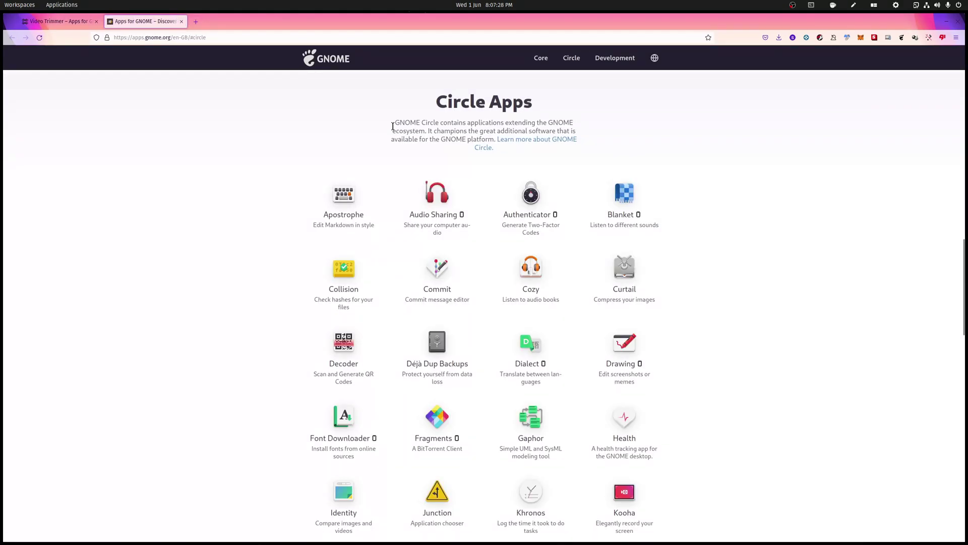
{"action": "left_click_drag", "start_coordinate": [396, 122], "coordinate": [426, 134]}
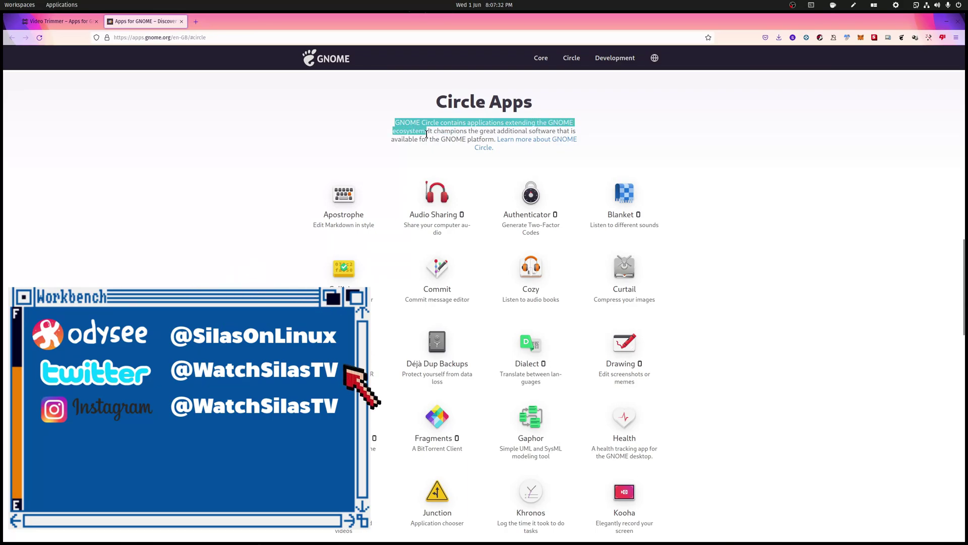
{"action": "left_click", "coordinate": [426, 134]}
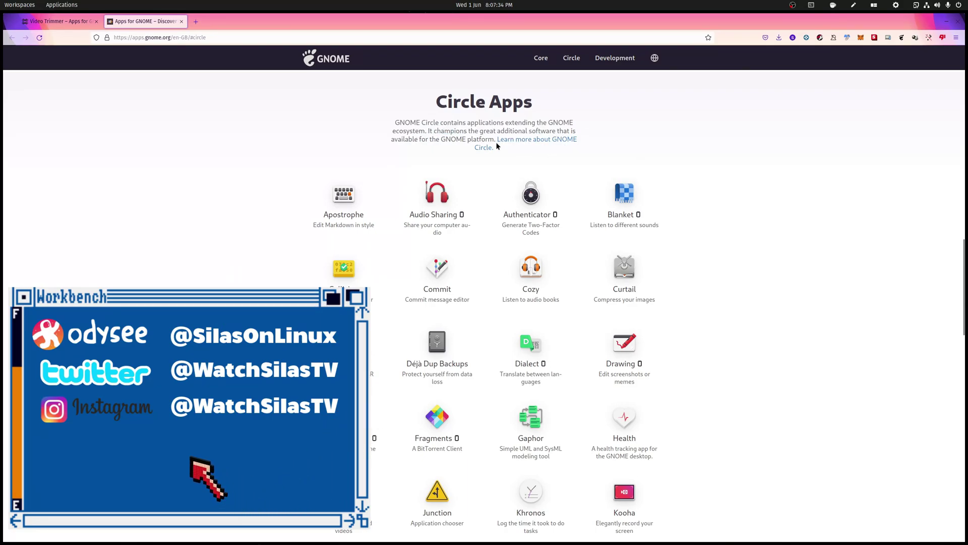
{"action": "scroll", "coordinate": [232, 394], "scroll_direction": "up", "scroll_amount": 10}
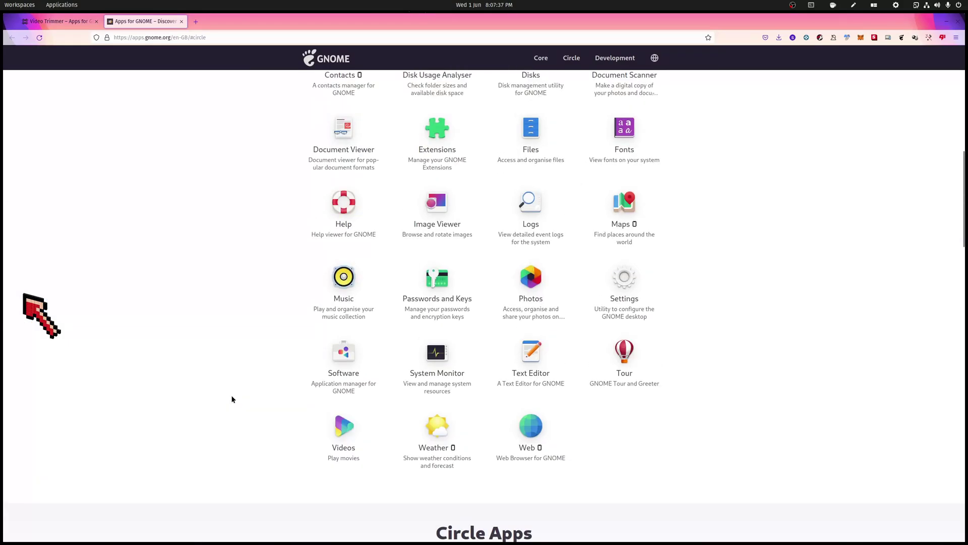
{"action": "scroll", "coordinate": [232, 398], "scroll_direction": "up", "scroll_amount": 4}
{"action": "scroll", "coordinate": [232, 396], "scroll_direction": "down", "scroll_amount": 13}
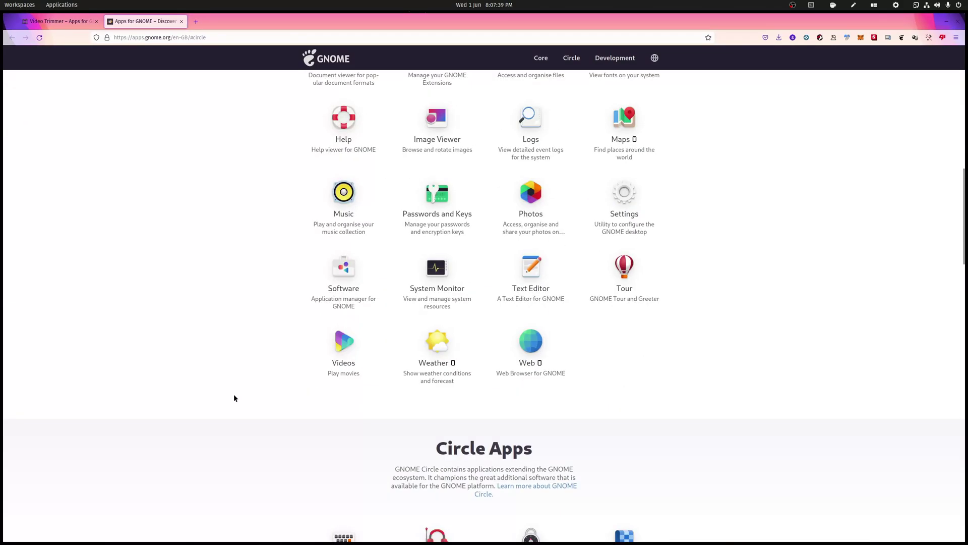
Step: Close the Apps for GNOME tab, then select and deselect the Video Trimmer description
{"action": "left_click", "coordinate": [181, 21]}
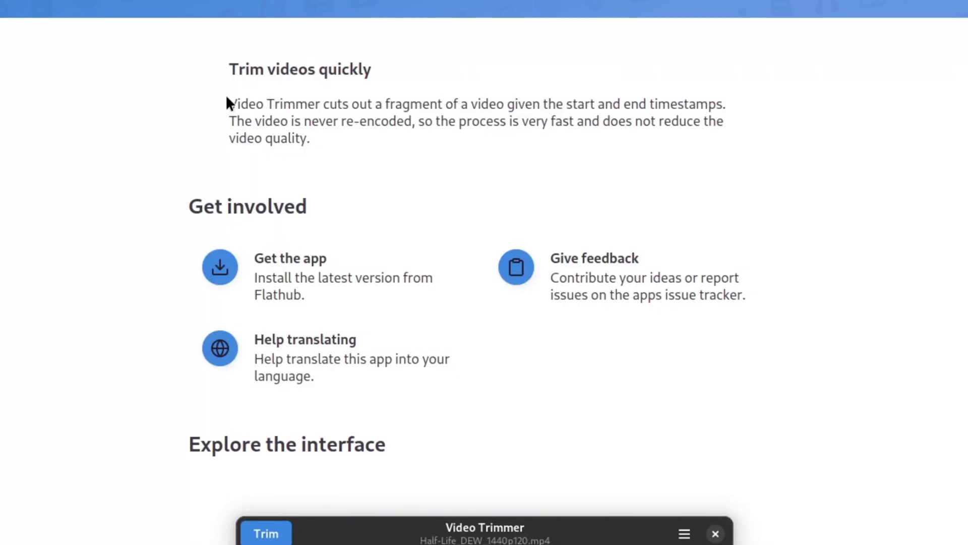
{"action": "left_click_drag", "start_coordinate": [364, 193], "coordinate": [389, 199]}
{"action": "left_click_drag", "start_coordinate": [282, 113], "coordinate": [299, 160]}
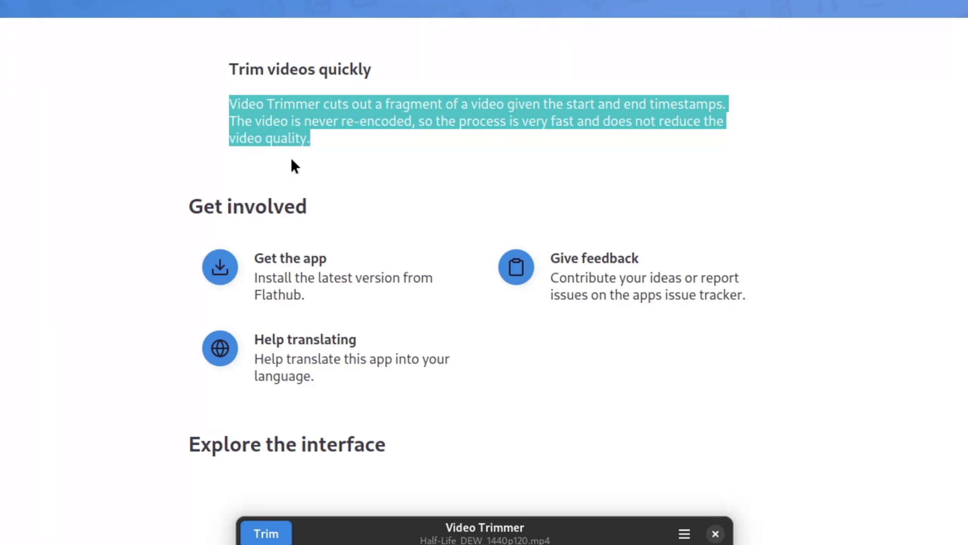
{"action": "left_click", "coordinate": [413, 155]}
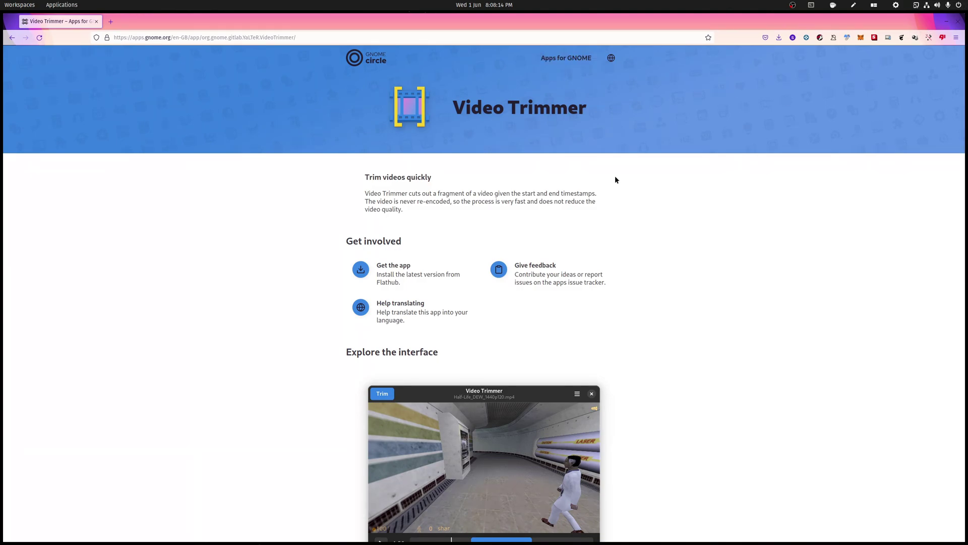
Step: Open Video Trimmer's page in GNOME Software from the dock and close Firefox
{"action": "scroll", "coordinate": [615, 180], "scroll_direction": "down", "scroll_amount": 4}
{"action": "mouse_move", "coordinate": [581, 541]}
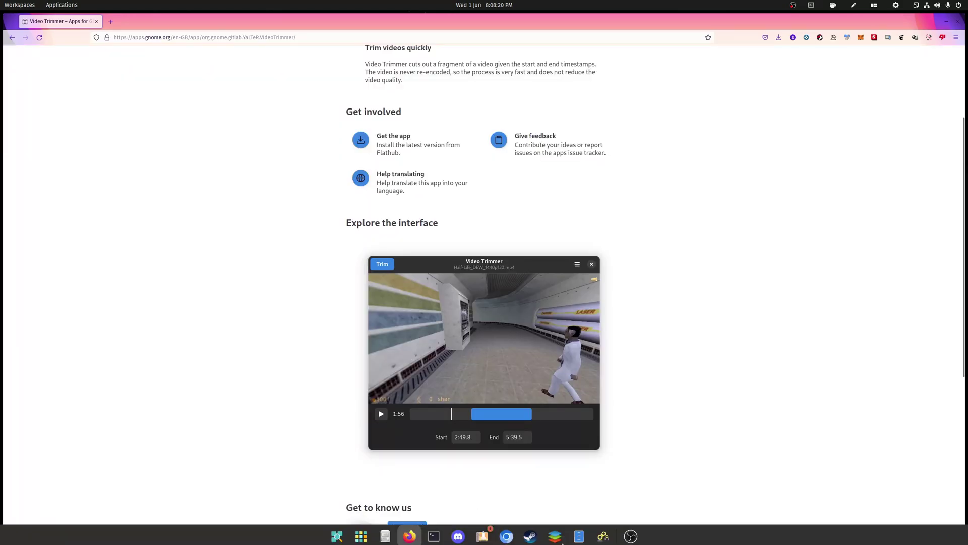
{"action": "left_click", "coordinate": [580, 534]}
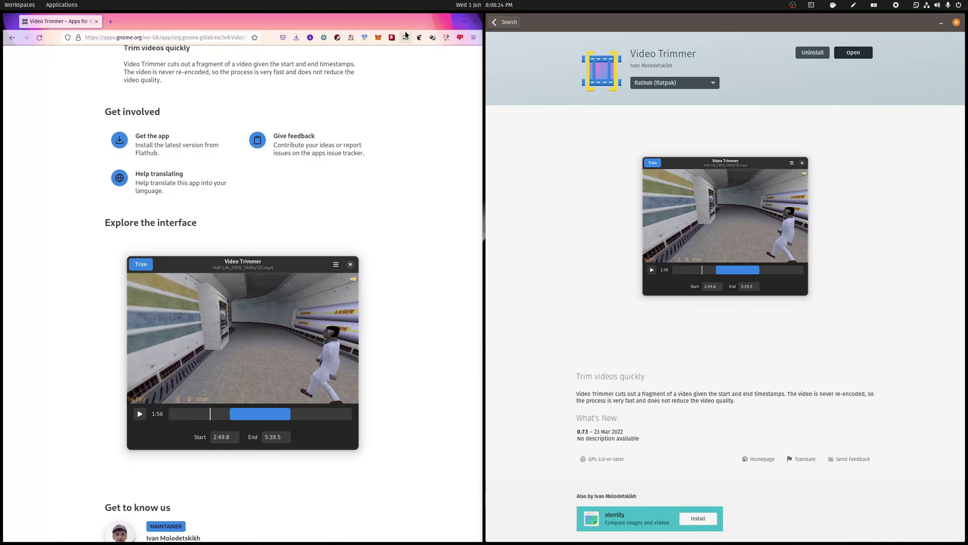
{"action": "left_click", "coordinate": [464, 22]}
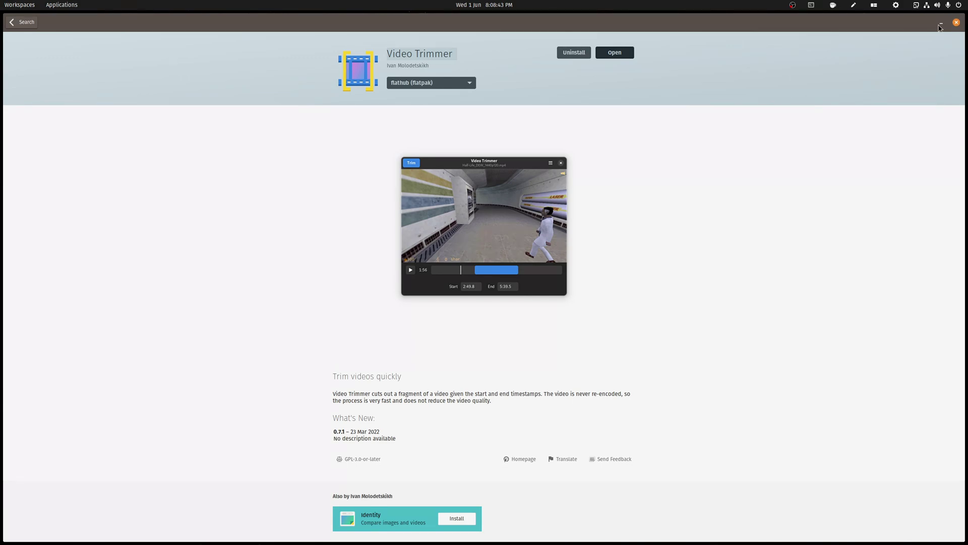
Step: Launch Video Trimmer and load SOL Outro CUBE.mp4 from Videos > YouTube > the channel folder
{"action": "left_click", "coordinate": [622, 56]}
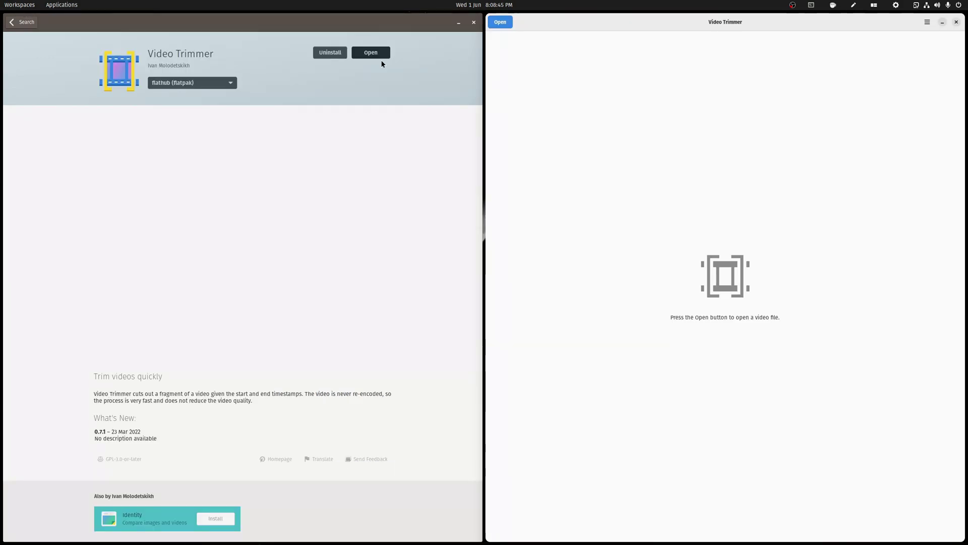
{"action": "left_click", "coordinate": [474, 22]}
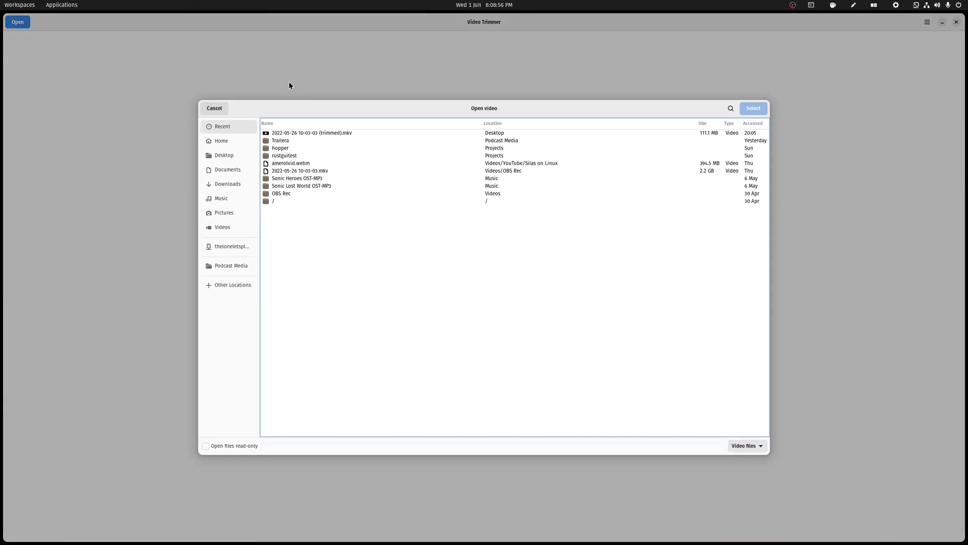
{"action": "left_click", "coordinate": [223, 227]}
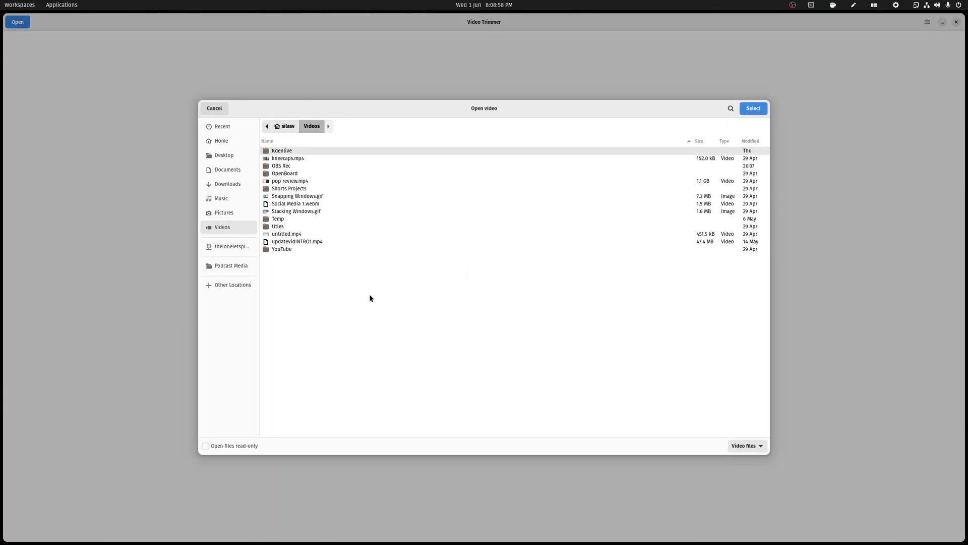
{"action": "double_click", "coordinate": [280, 249]}
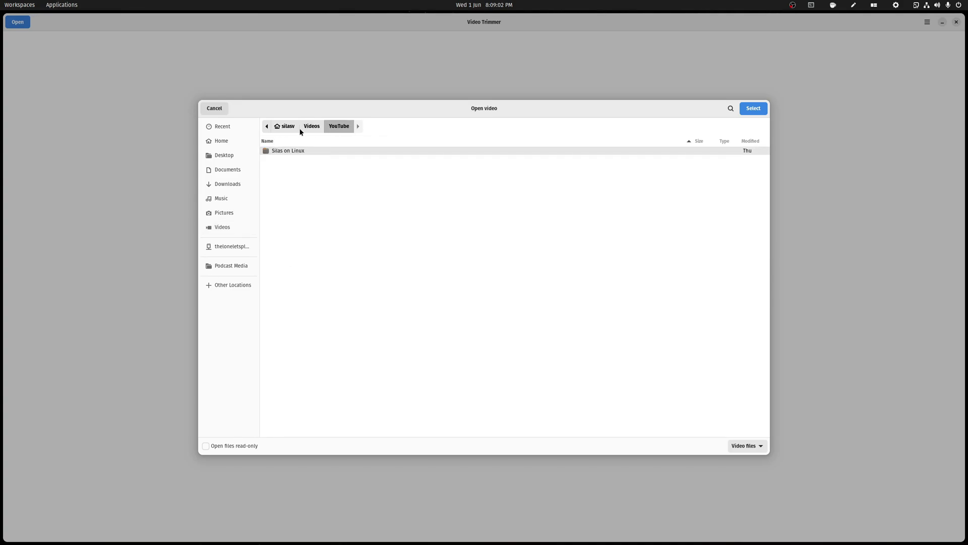
{"action": "double_click", "coordinate": [288, 151]}
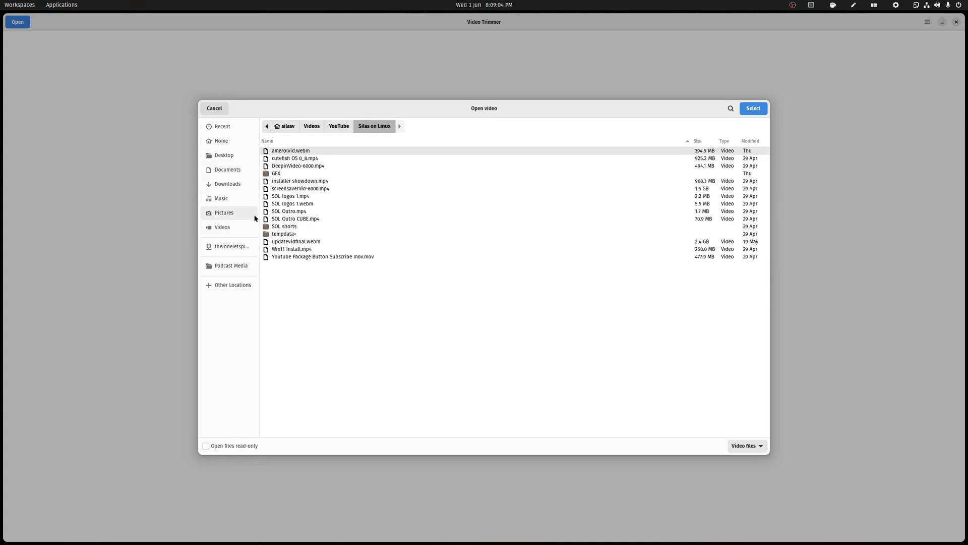
{"action": "double_click", "coordinate": [309, 219]}
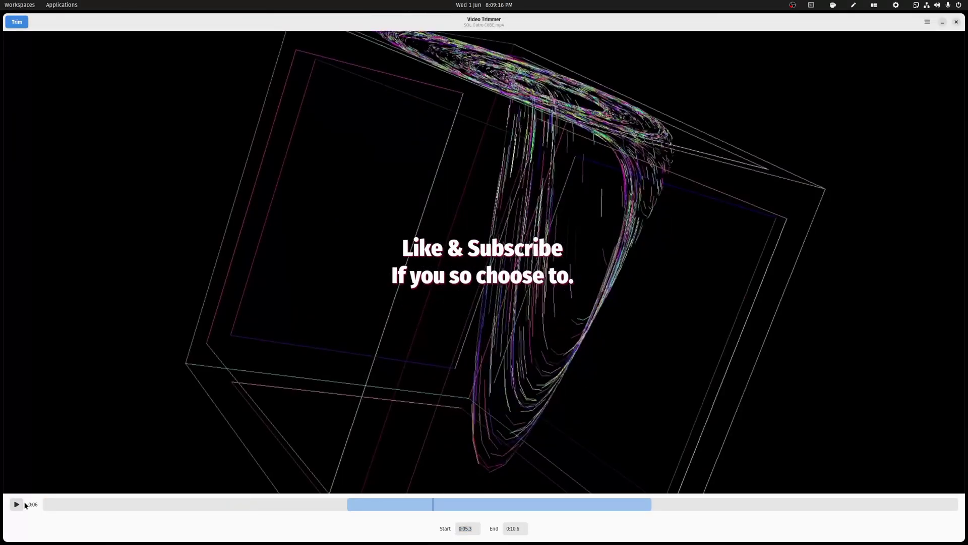
Step: Move the trim start from 0:05.3 back to 0:04.8, keeping the end at 0:10.6
{"action": "left_click", "coordinate": [47, 503]}
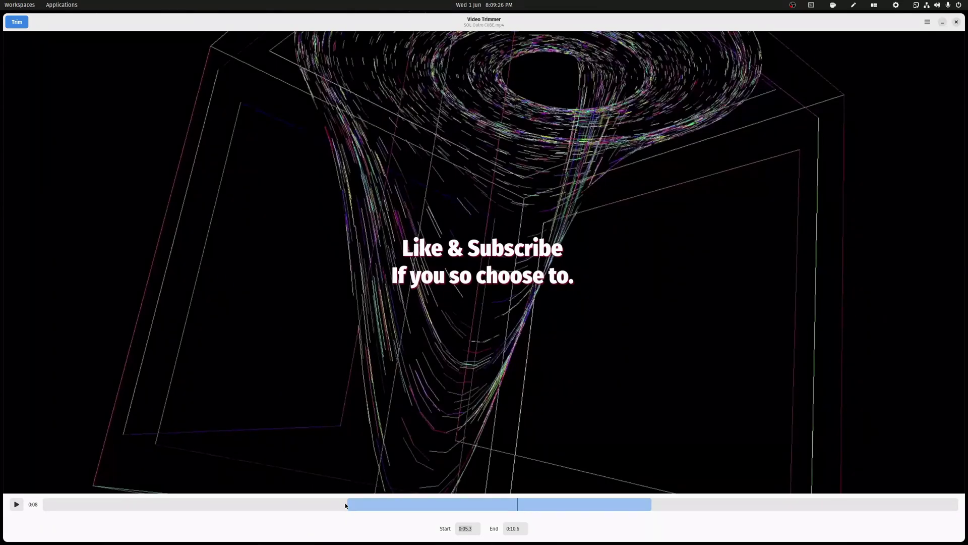
{"action": "left_click_drag", "start_coordinate": [347, 505], "coordinate": [318, 505]}
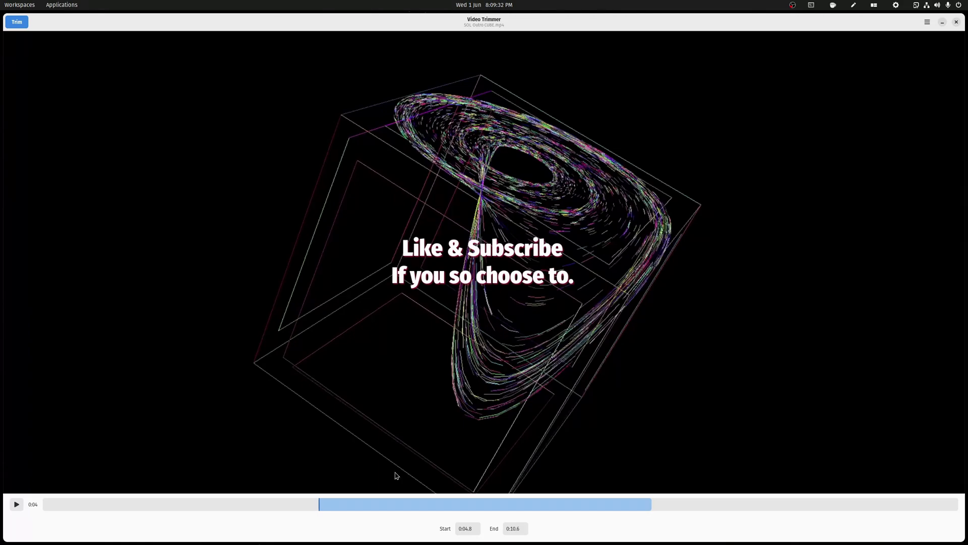
Step: Launch Kdenlive with a 'kd' search and open an empty project, placing the playhead near six seconds
{"action": "key", "text": "super"}
{"action": "type", "text": "kd"}
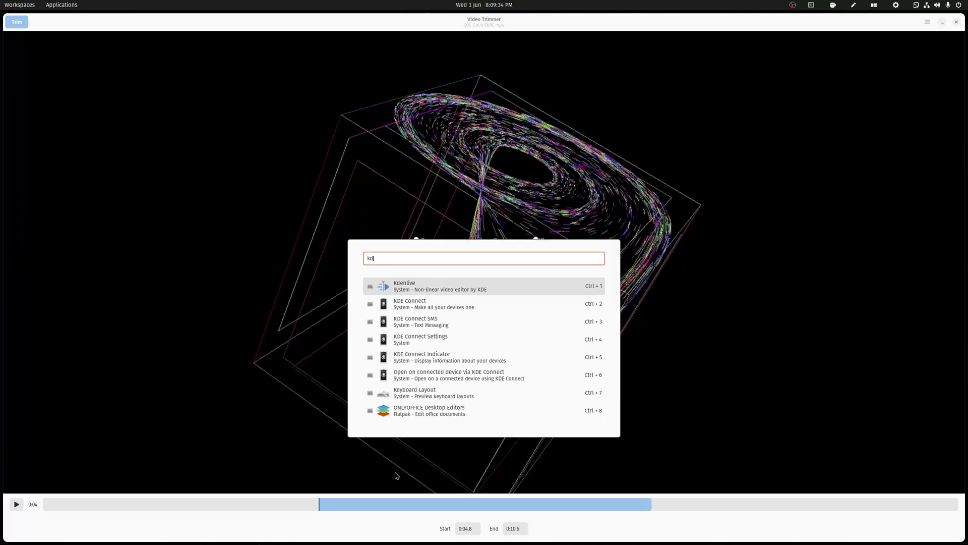
{"action": "key", "text": "Return"}
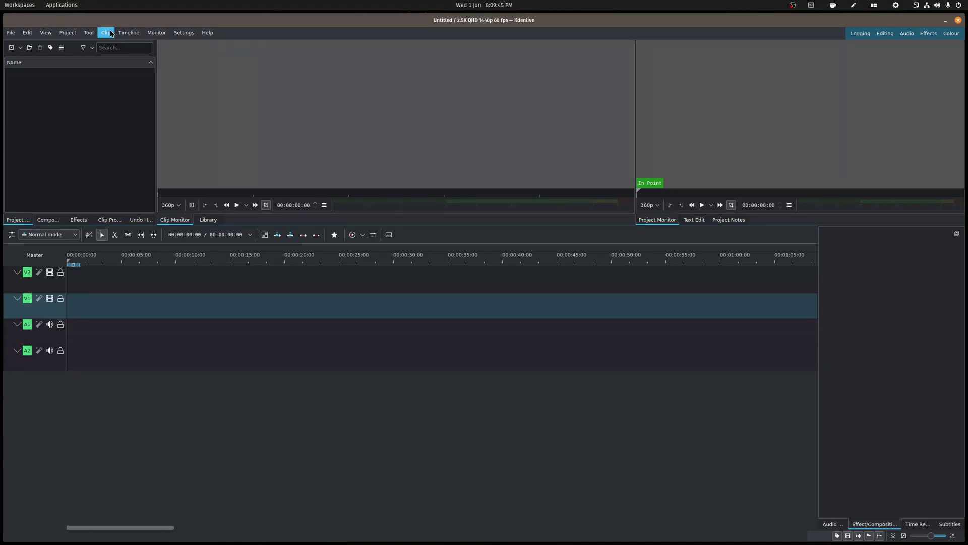
{"action": "right_click", "coordinate": [104, 124]}
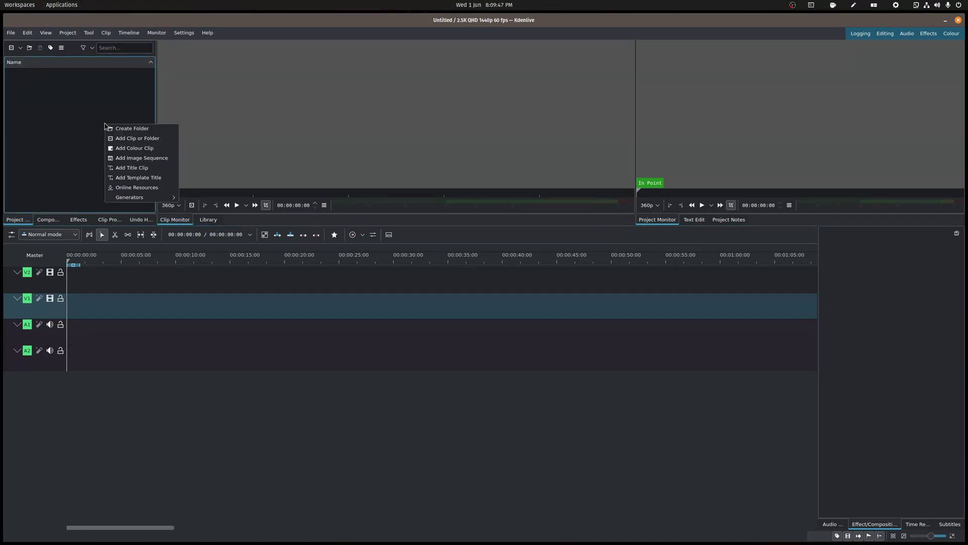
{"action": "left_click", "coordinate": [79, 126]}
{"action": "left_click", "coordinate": [98, 305]}
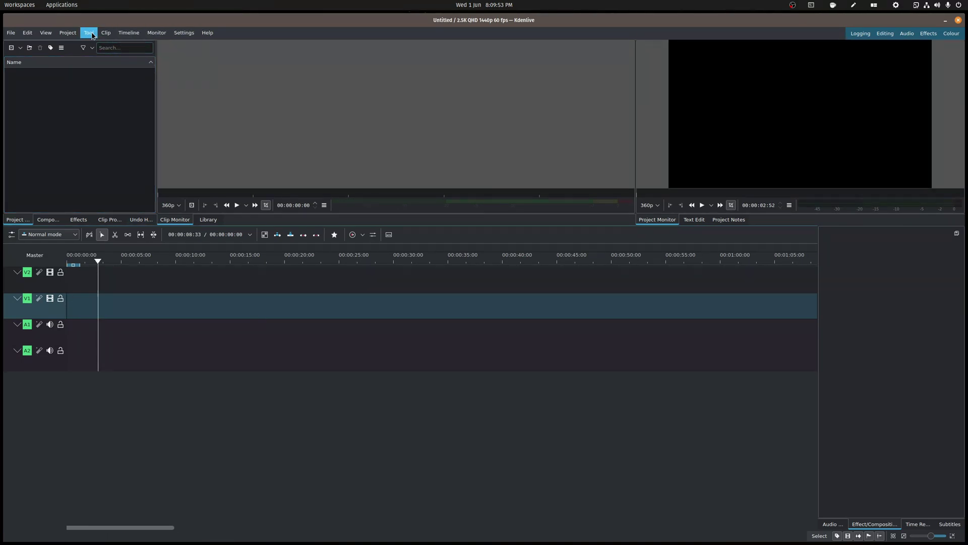
{"action": "mouse_move", "coordinate": [956, 59]}
Step: Close Kdenlive and raise Video Trimmer, whose 0:04.8–0:10.6 range is still set
{"action": "left_click", "coordinate": [956, 22]}
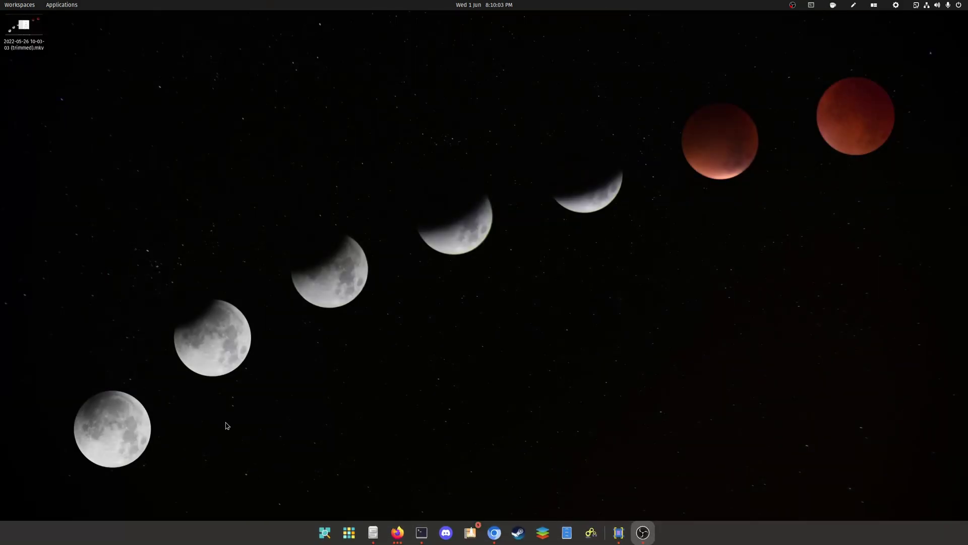
{"action": "left_click", "coordinate": [618, 532]}
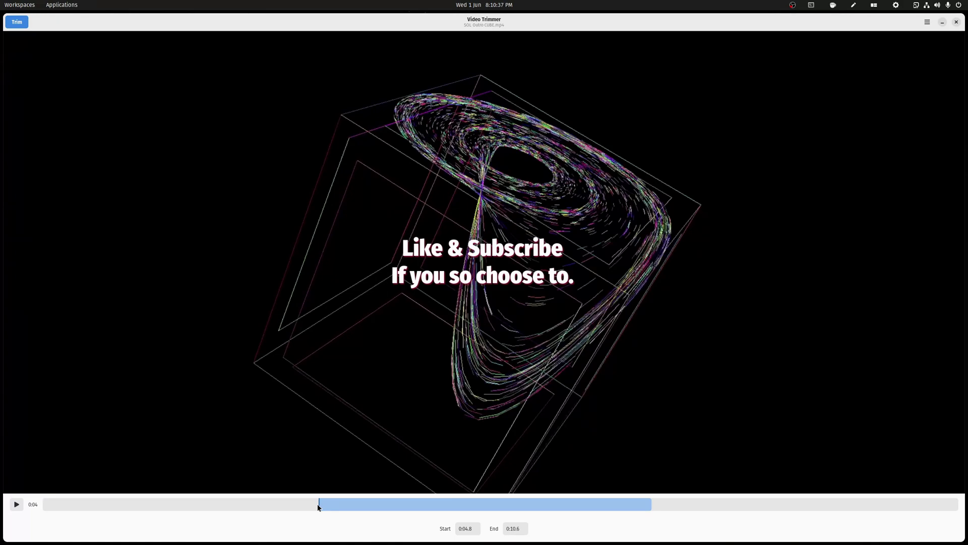
Step: Narrow the trim range to 0:00.0–0:01.3 covering the SOL logo opening
{"action": "left_click", "coordinate": [513, 505]}
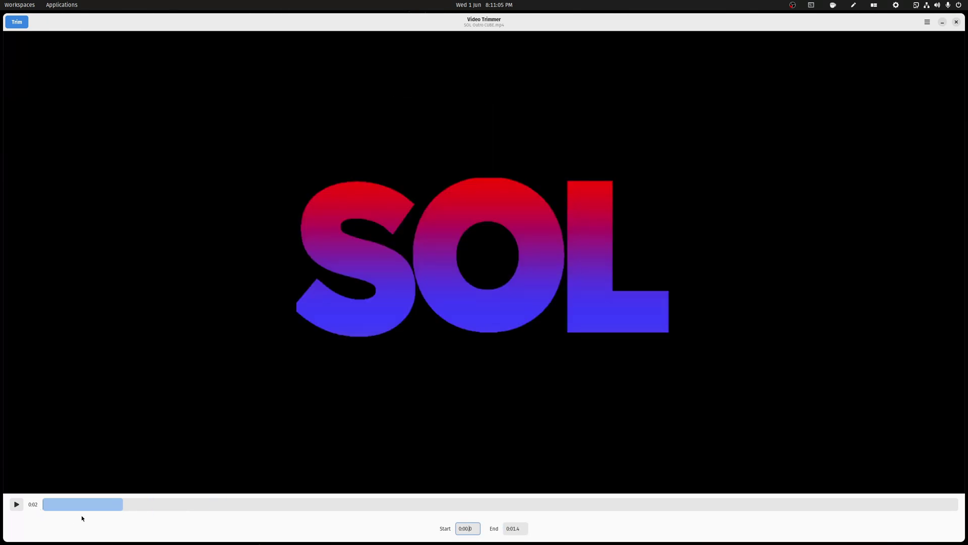
{"action": "mouse_move", "coordinate": [123, 505]}
{"action": "left_mouse_down"}
{"action": "mouse_move", "coordinate": [170, 525]}
{"action": "mouse_move", "coordinate": [108, 518]}
{"action": "mouse_move", "coordinate": [118, 519]}
{"action": "left_mouse_up"}
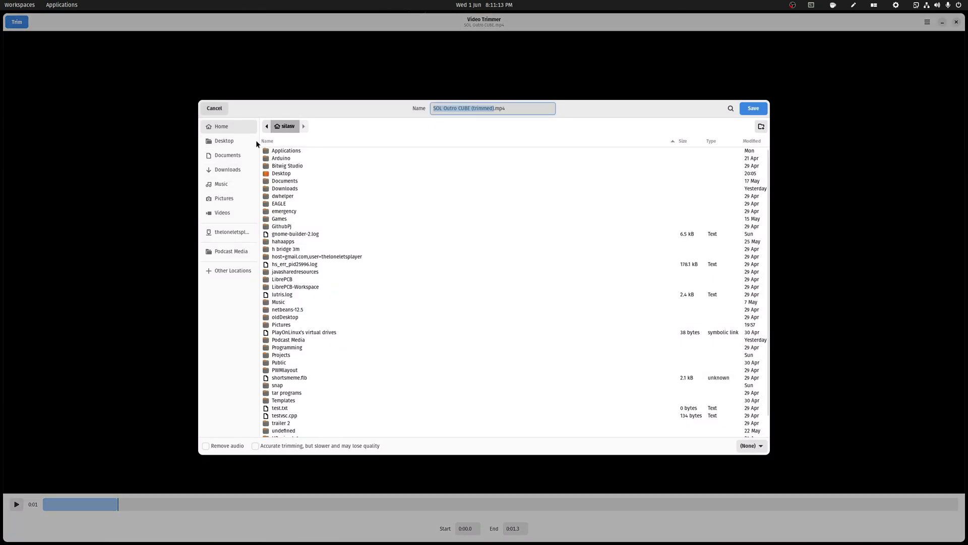
Step: Save to Desktop, naming the file the creator's name plus 'Outro Cut (trimmed)'
{"action": "left_click", "coordinate": [228, 142]}
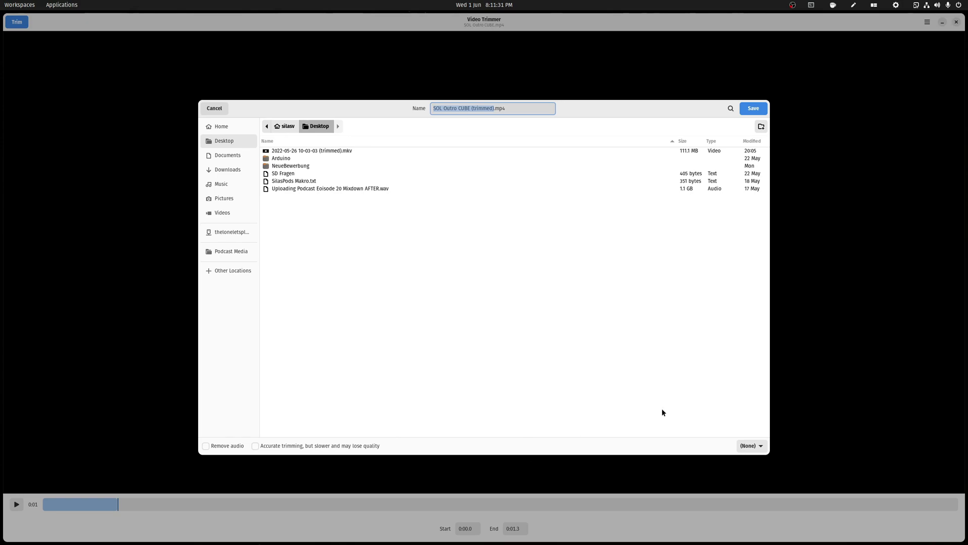
{"action": "type", "text": "Silas Outro Cut (trimmed)"}
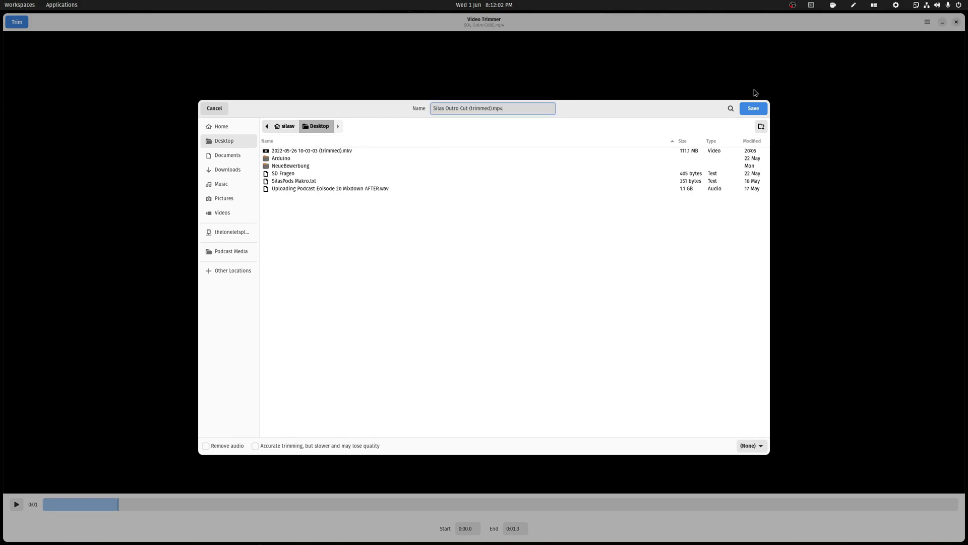
Step: Save the trimmed MP4, show it in Nemo's Desktop folder, and close Video Trimmer
{"action": "left_click", "coordinate": [757, 108]}
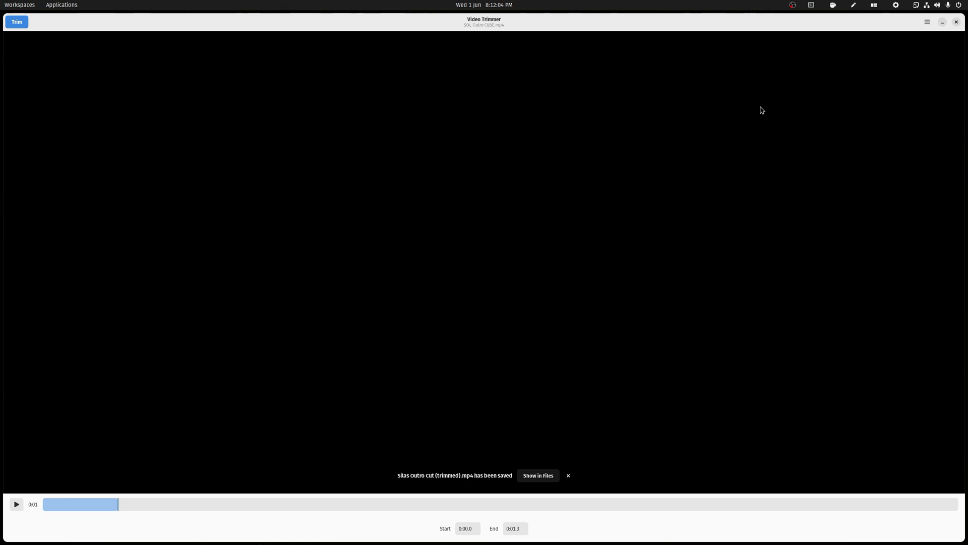
{"action": "left_click", "coordinate": [534, 475]}
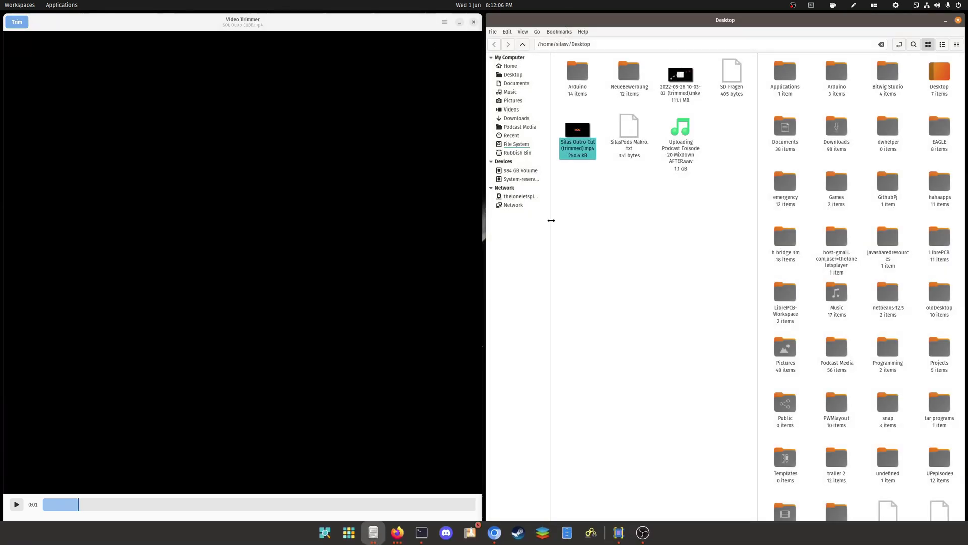
{"action": "left_click", "coordinate": [460, 26]}
{"action": "key", "text": "super+o"}
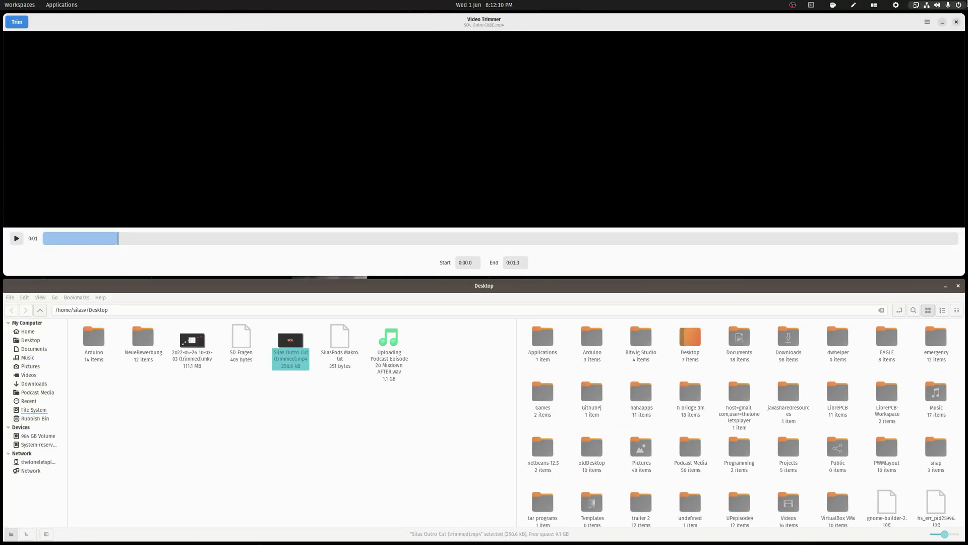
{"action": "left_click", "coordinate": [956, 22]}
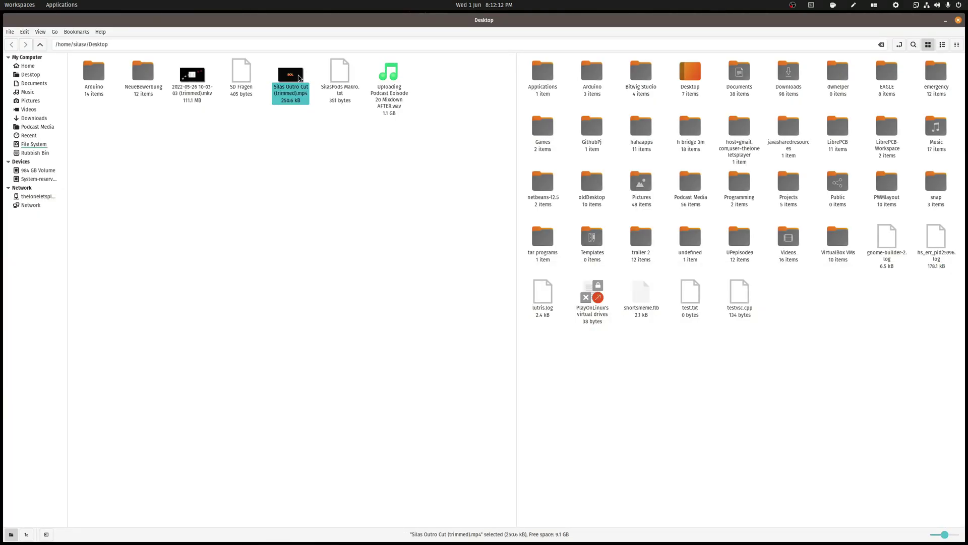
Step: Open the trimmed MP4 from the Desktop folder in Videos and play it
{"action": "double_click", "coordinate": [285, 77]}
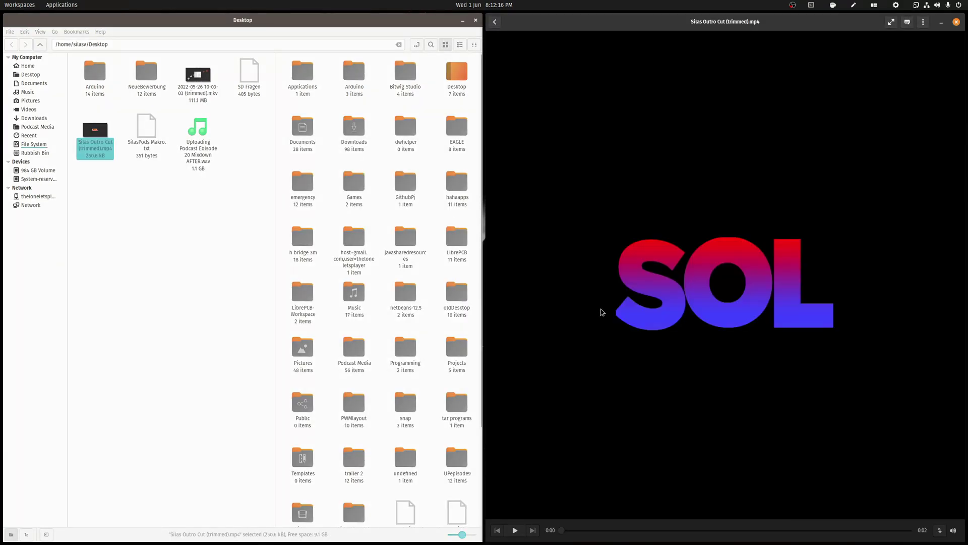
{"action": "left_click", "coordinate": [512, 534]}
Step: Close the Videos player and the Nemo file manager windows
{"action": "left_click", "coordinate": [957, 23]}
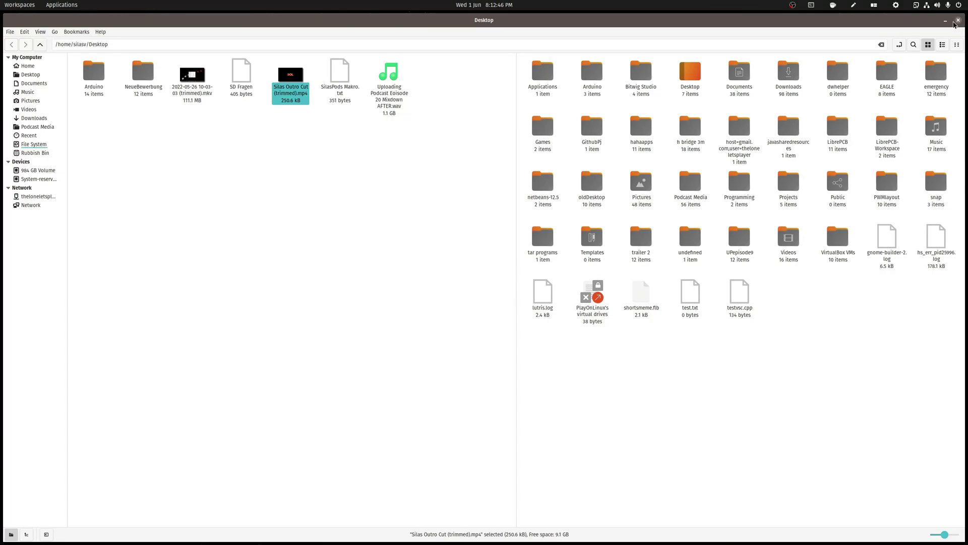
{"action": "left_click", "coordinate": [958, 20]}
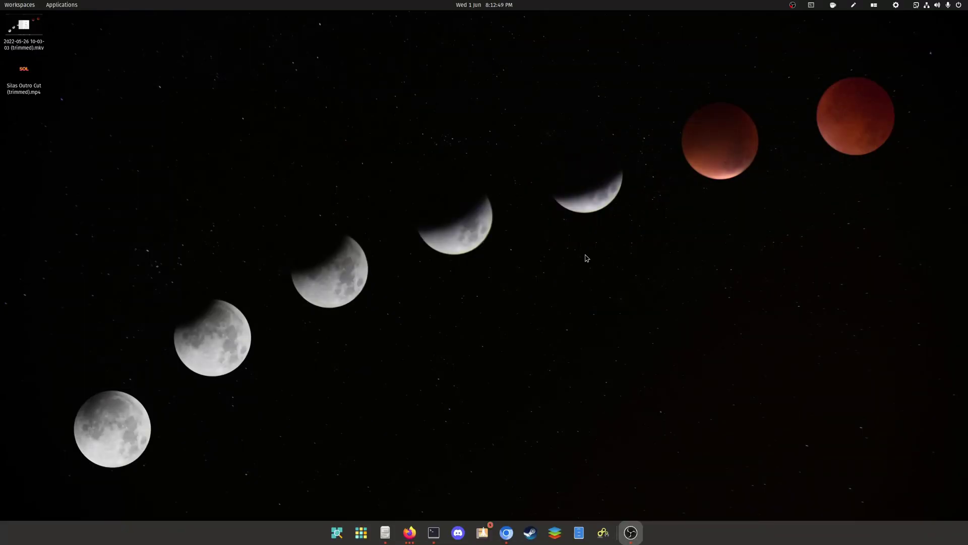